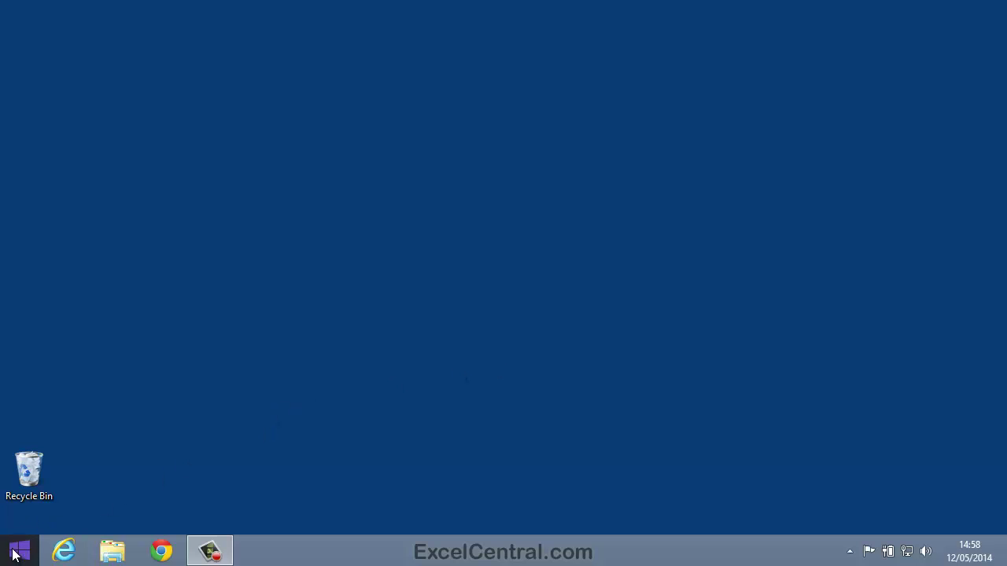
Step: Launch Excel 2013 from Start and open The Wealth Of Nations from the recent files list
{"action": "left_click", "coordinate": [18, 549]}
{"action": "left_click", "coordinate": [133, 230]}
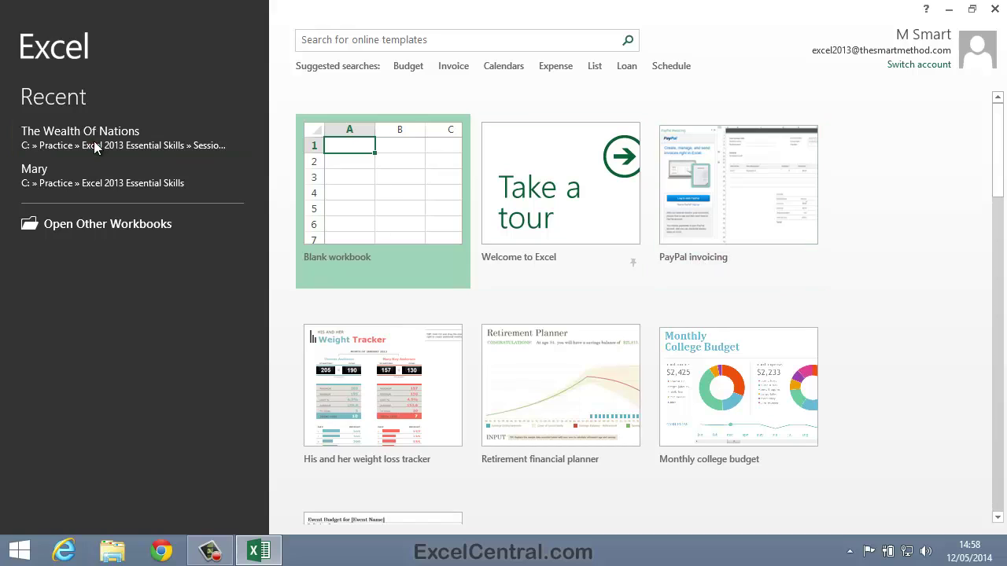
{"action": "left_click", "coordinate": [94, 140]}
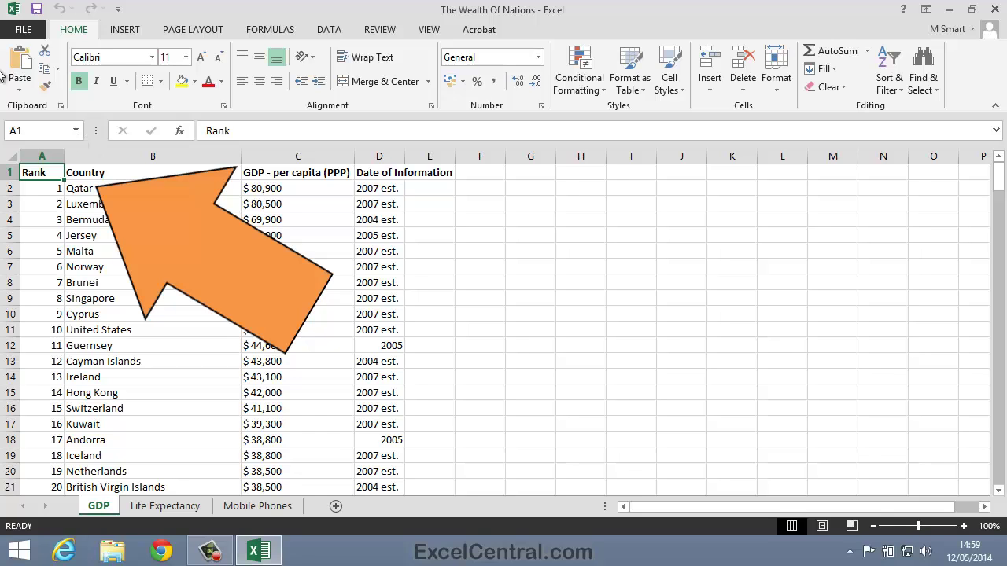
{"action": "left_click", "coordinate": [140, 191]}
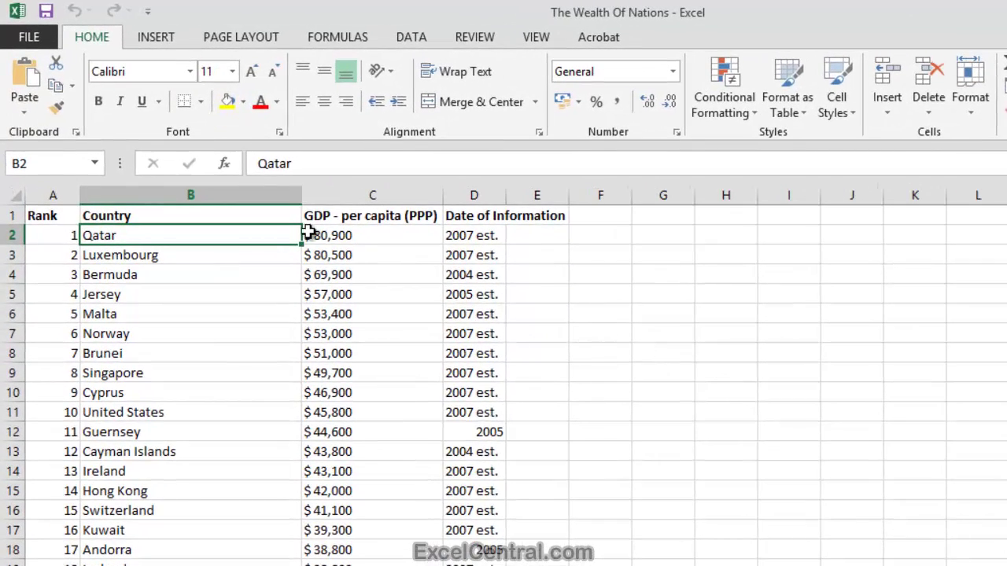
{"action": "double_click", "coordinate": [225, 235]}
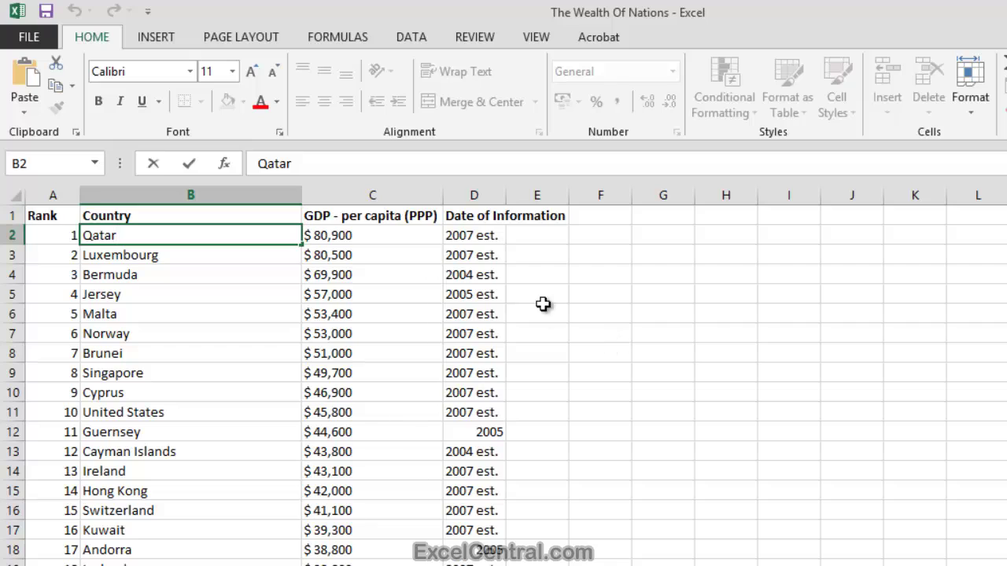
{"action": "left_click", "coordinate": [651, 273]}
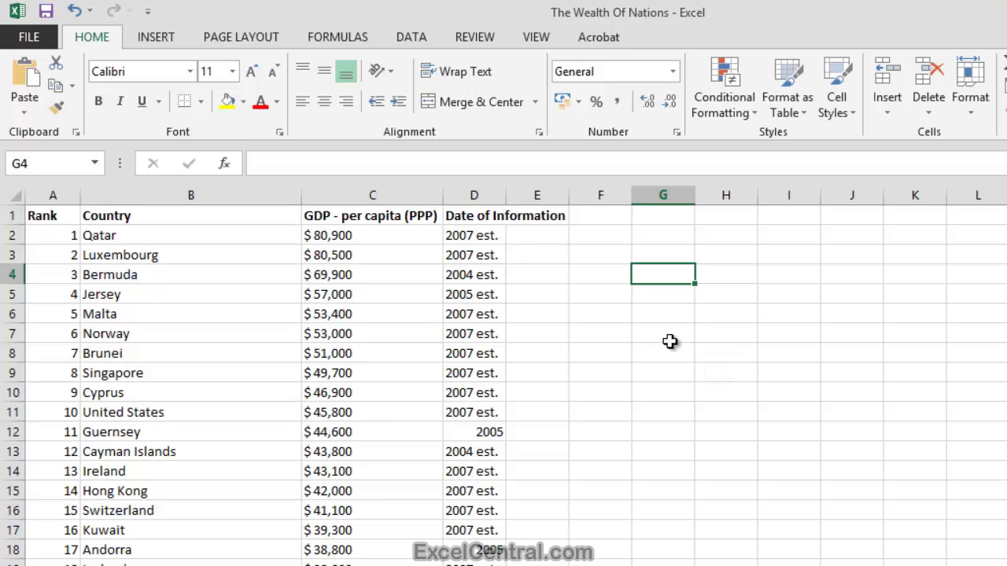
{"action": "left_click", "coordinate": [178, 234]}
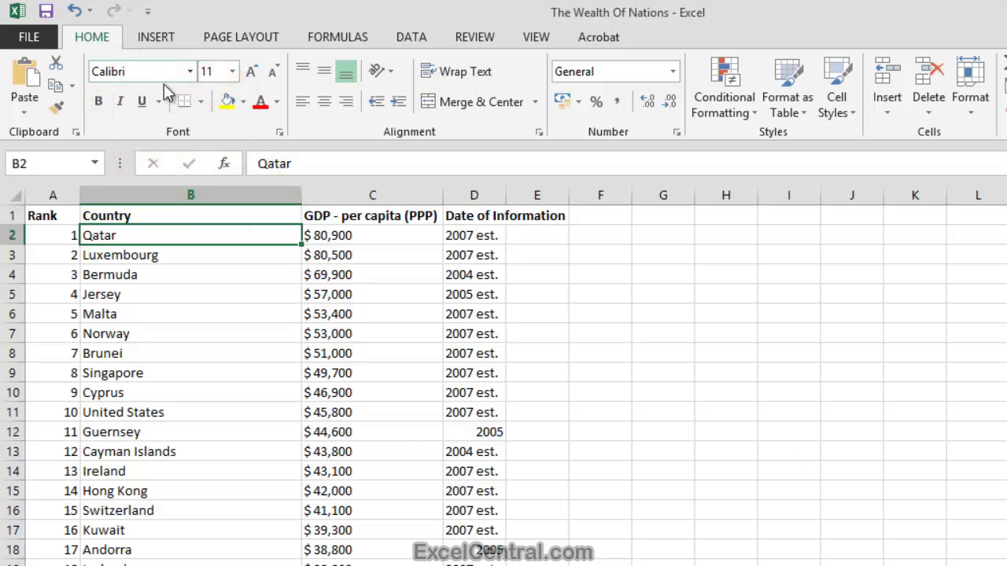
Step: Apply Bold, Italic and Underline to 'Qatar' in B2 from the Home tab's Font group
{"action": "left_click", "coordinate": [99, 105]}
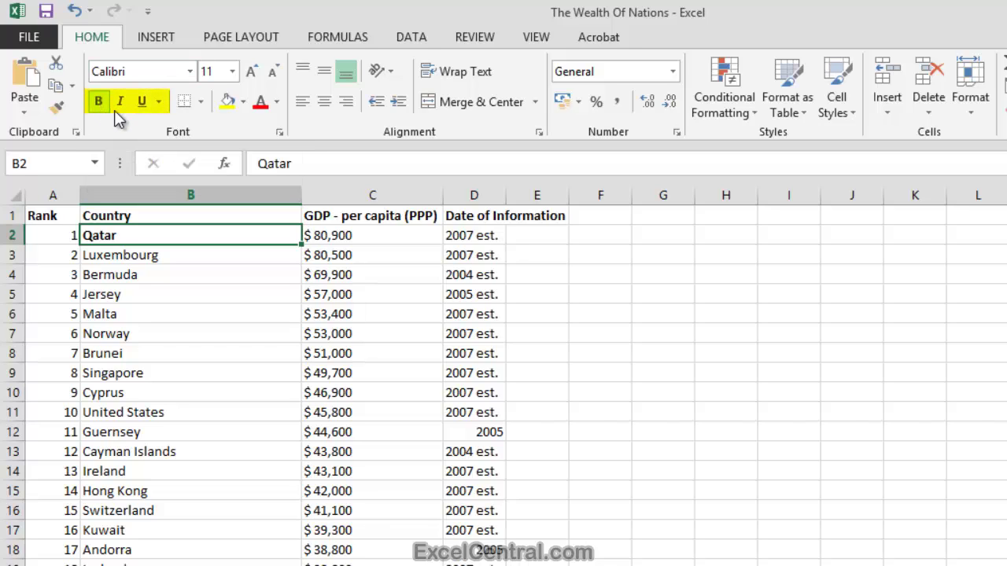
{"action": "left_click", "coordinate": [122, 105]}
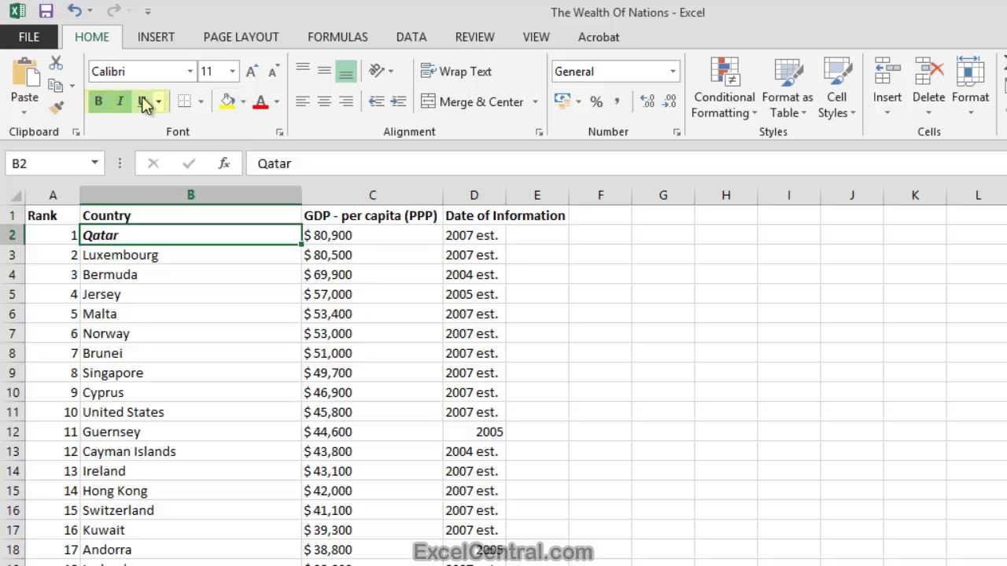
{"action": "left_click", "coordinate": [143, 103]}
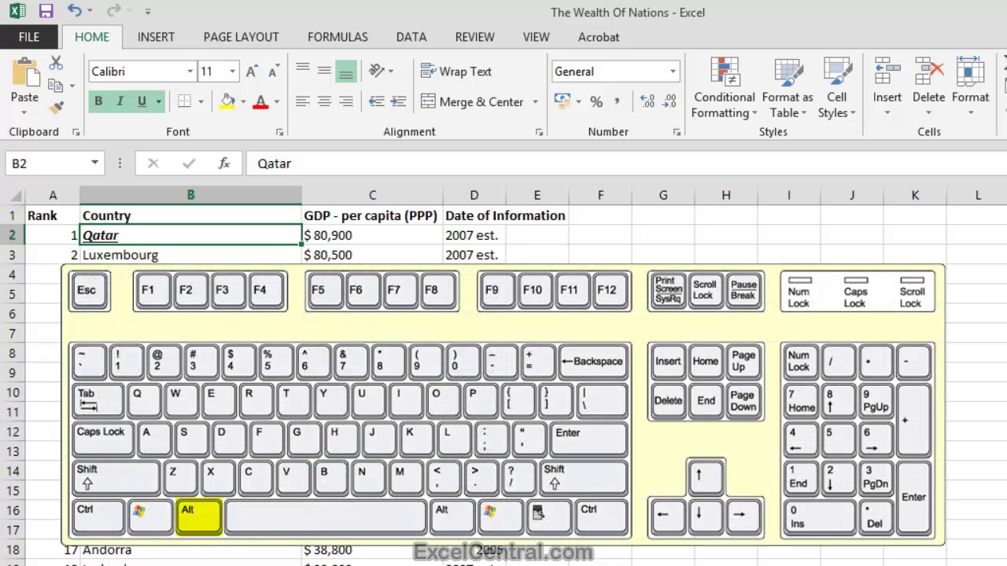
Step: Turn off bold on Qatar using the Alt, H, 1 key tip sequence
{"action": "key", "text": "alt"}
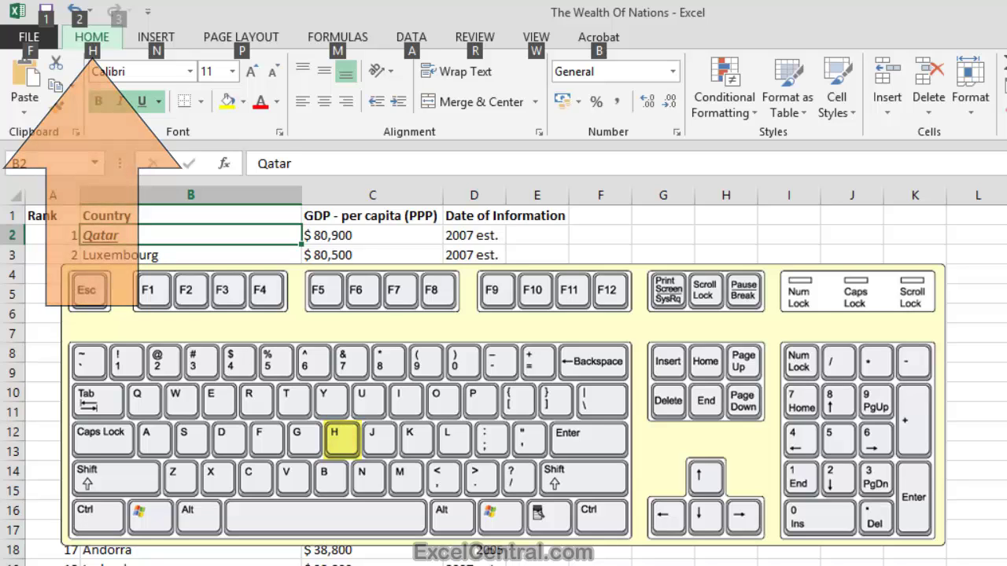
{"action": "key", "text": "h"}
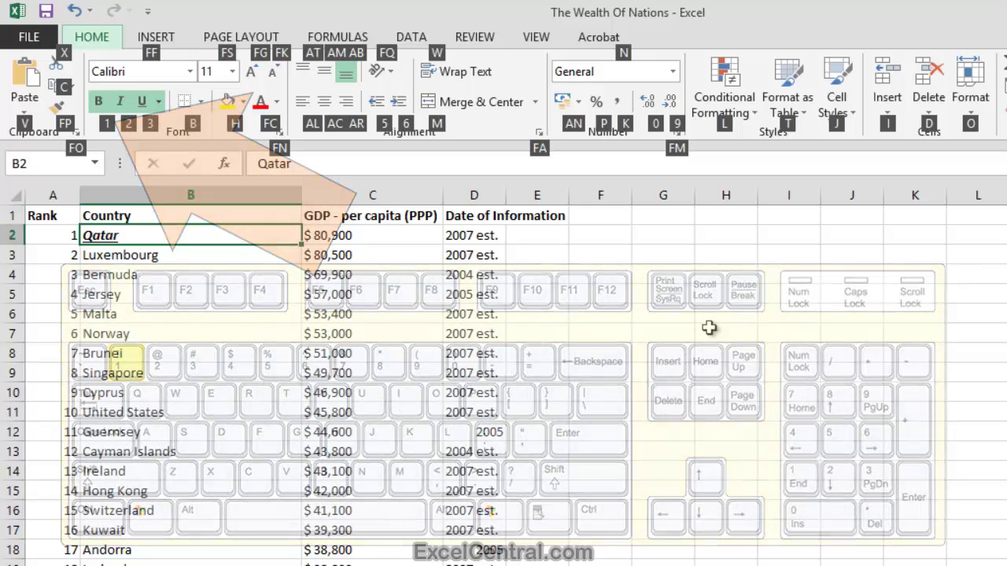
{"action": "key", "text": "1"}
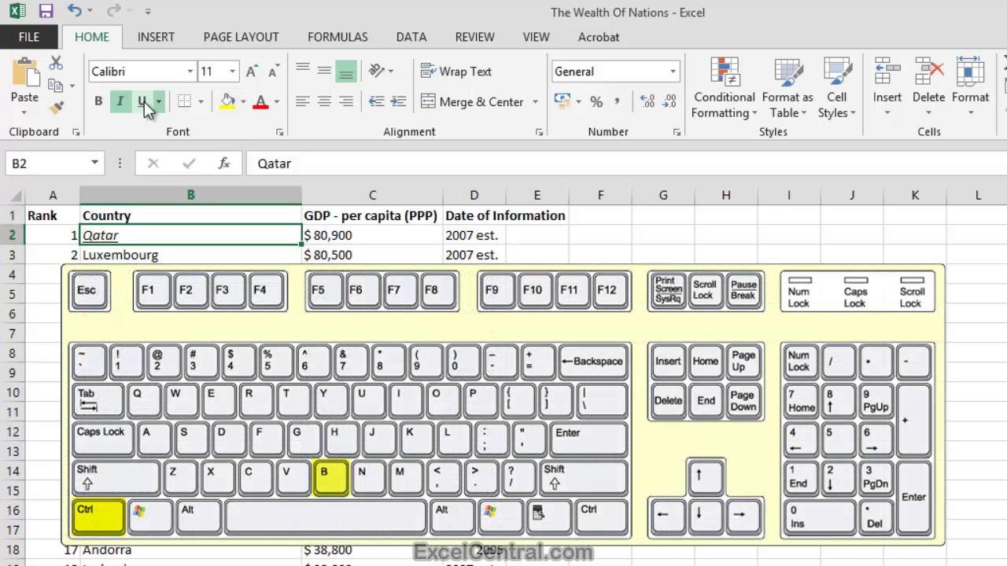
Step: Use Ctrl+B, Ctrl+I and Ctrl+U to strip bold, italic and underline from Qatar
{"action": "key", "text": "ctrl+b"}
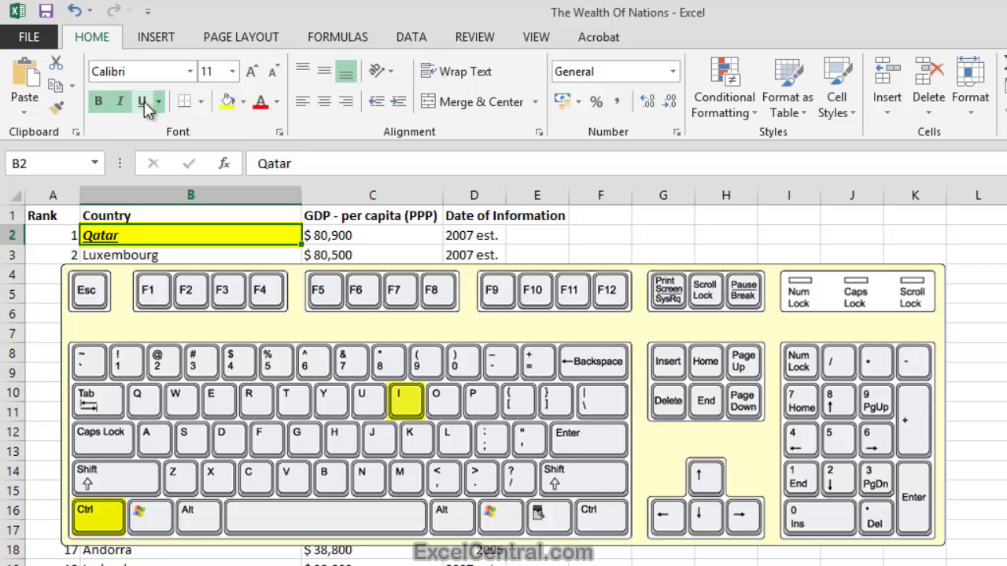
{"action": "key", "text": "ctrl+i"}
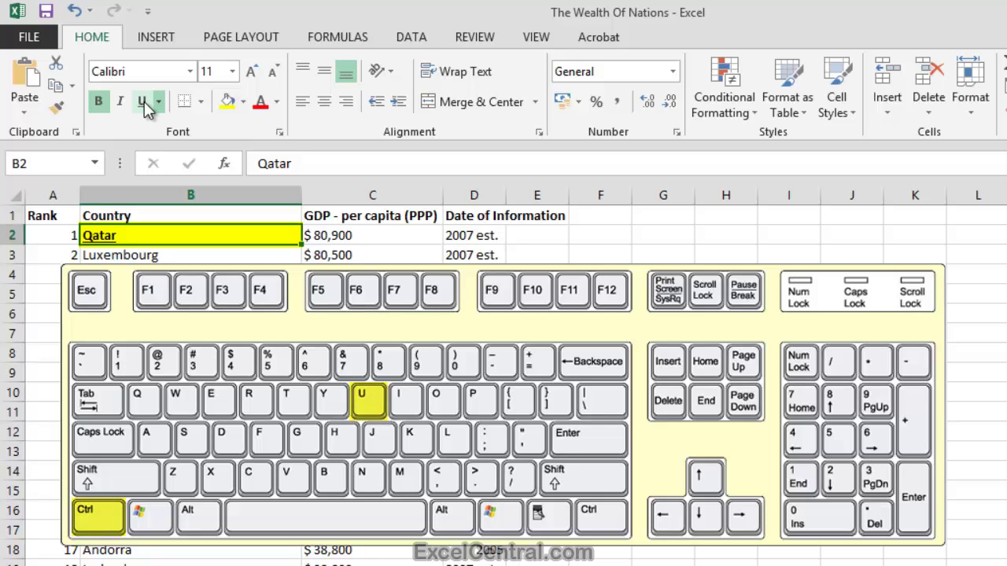
{"action": "key", "text": "ctrl+u"}
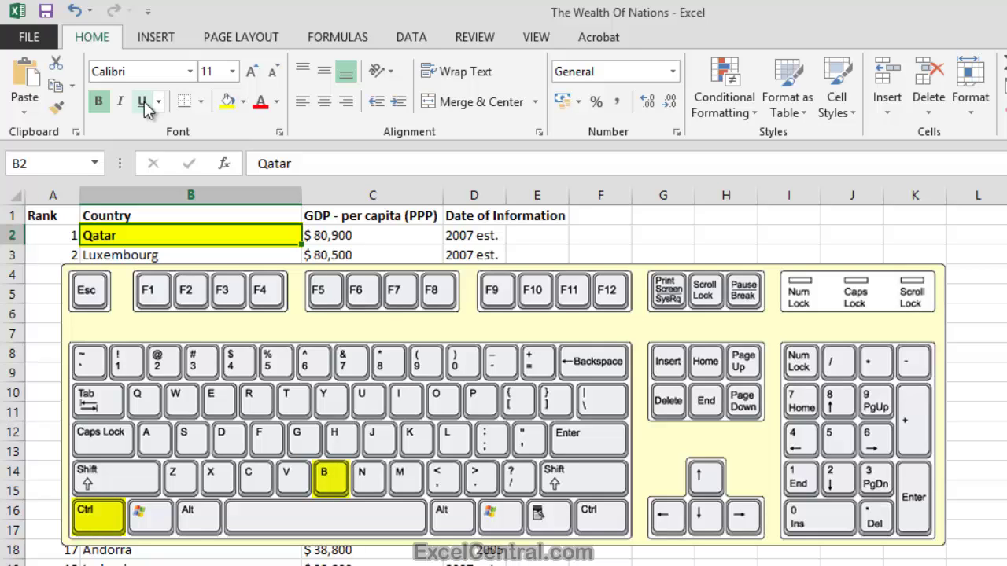
{"action": "key", "text": "ctrl+b"}
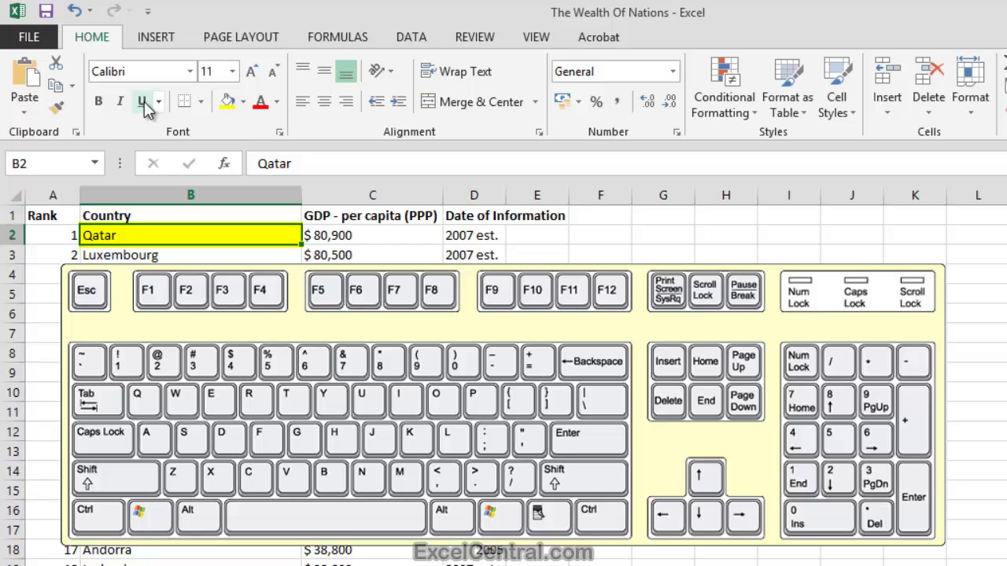
{"action": "key", "text": "ctrl"}
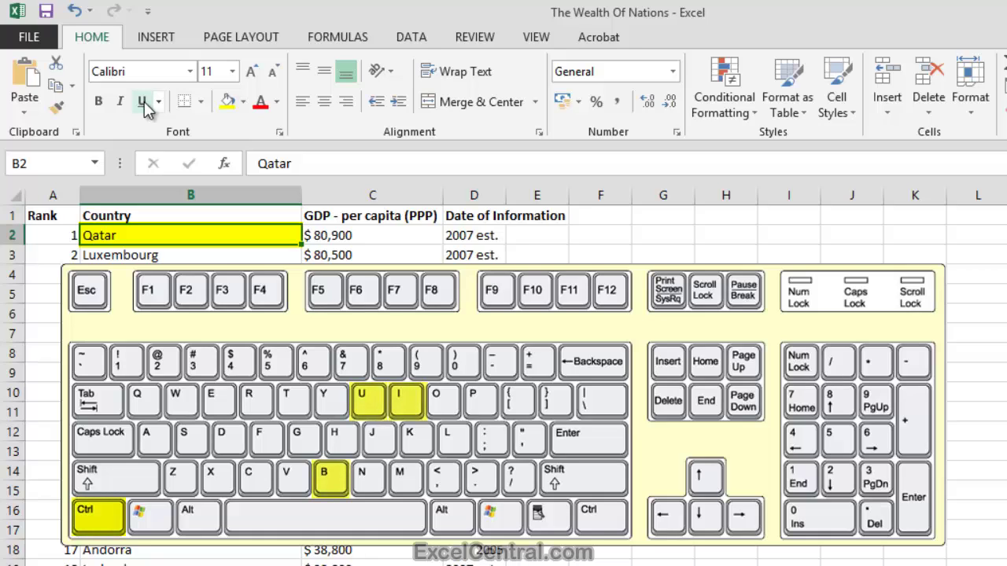
Step: Reapply bold, underline and italic to Qatar by shortcut, then remove all three again
{"action": "key", "text": "ctrl+b"}
{"action": "key", "text": "ctrl+u"}
{"action": "key", "text": "ctrl+i"}
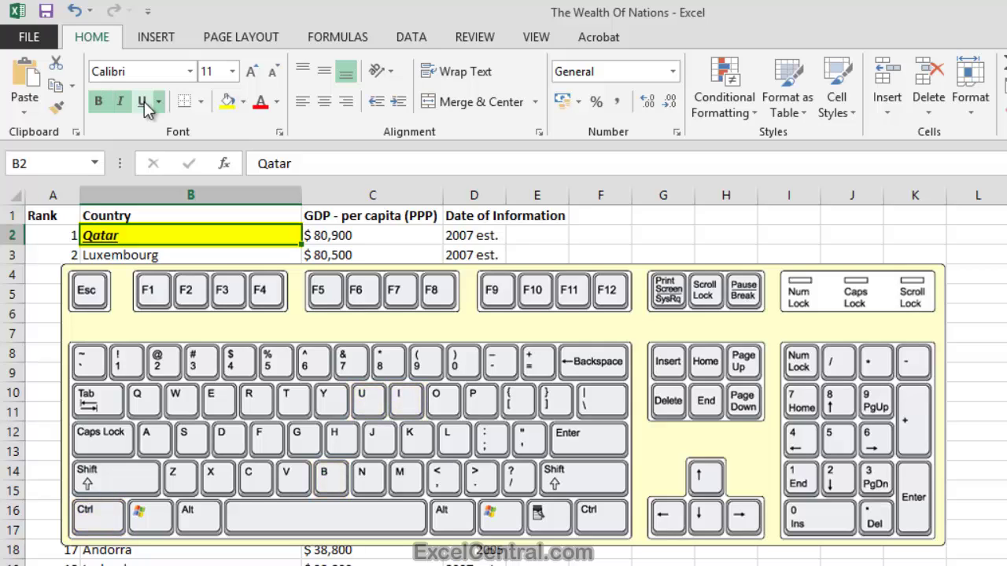
{"action": "key", "text": "ctrl+b"}
{"action": "key", "text": "ctrl+u"}
{"action": "key", "text": "ctrl+i"}
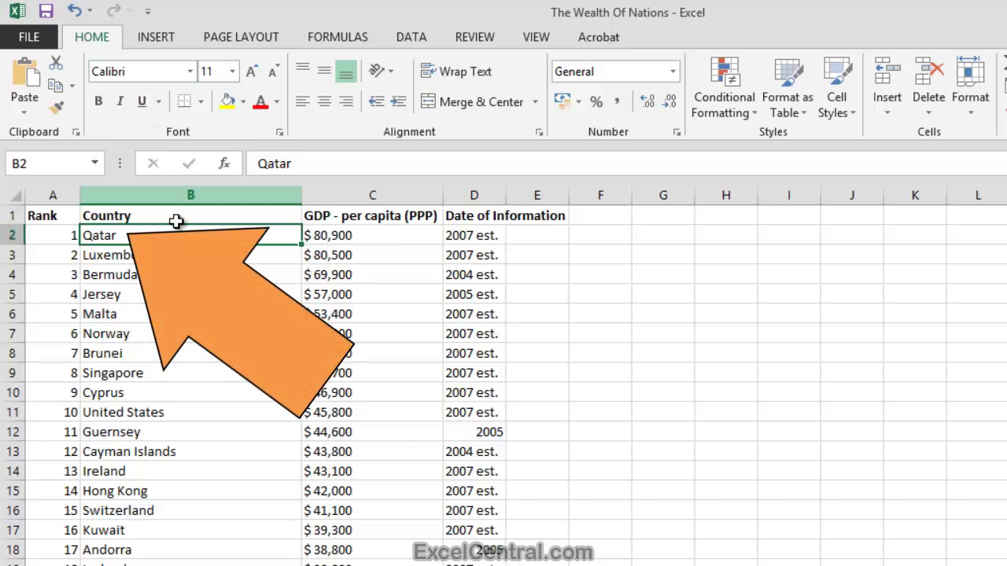
Step: Select 'Qatar' inside cell B2 and make it bold and italic from the Mini Toolbar
{"action": "double_click", "coordinate": [142, 235]}
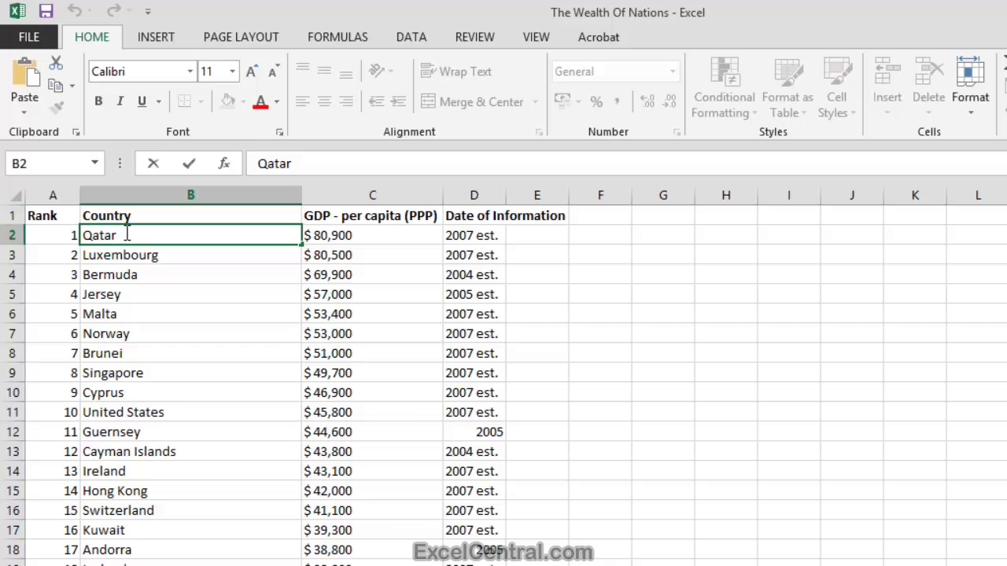
{"action": "left_click_drag", "start_coordinate": [124, 235], "coordinate": [85, 235]}
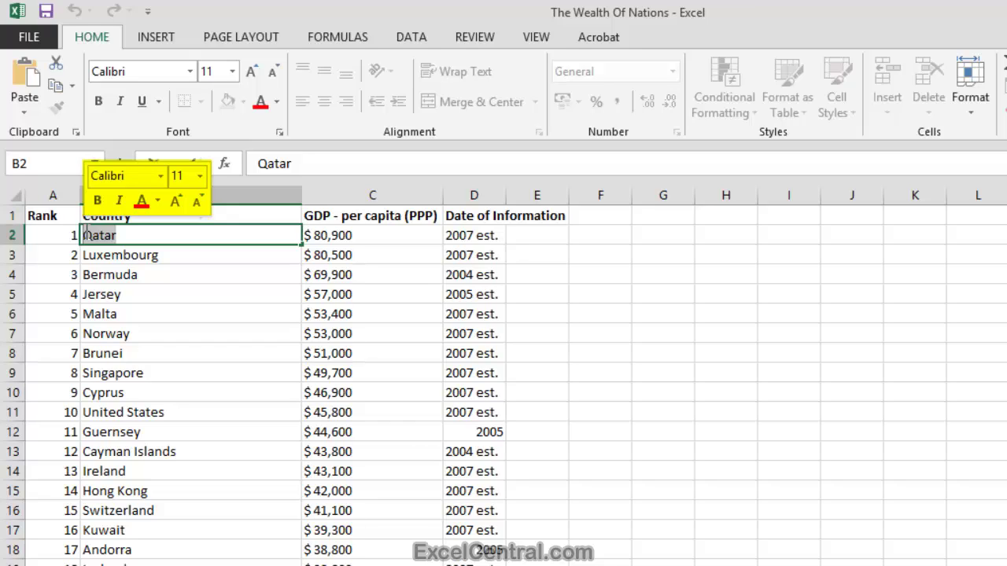
{"action": "left_click", "coordinate": [98, 201]}
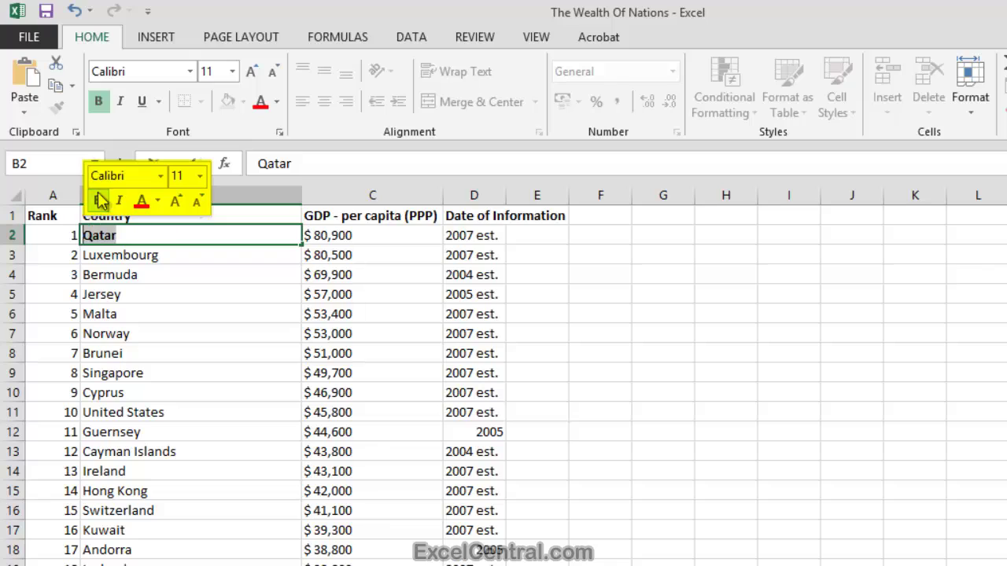
{"action": "left_click", "coordinate": [119, 202]}
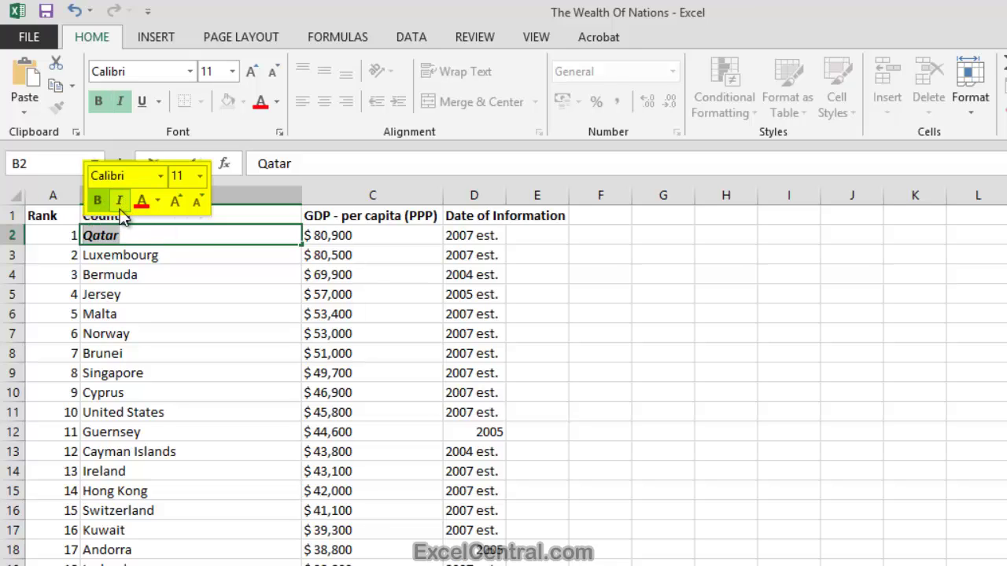
Step: Remove the italic and bold from Qatar and show the Mini Toolbar's font size list
{"action": "left_click", "coordinate": [119, 201]}
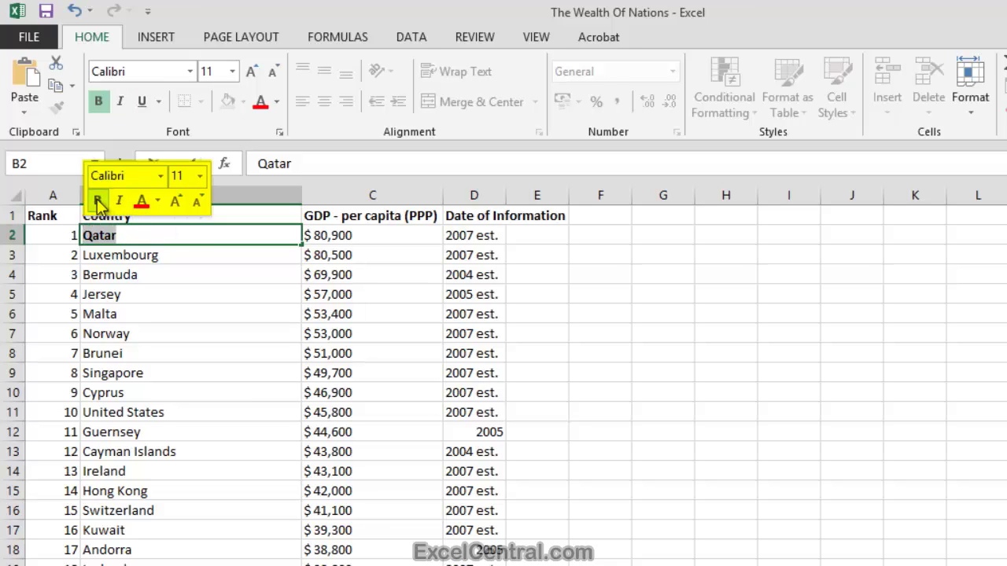
{"action": "left_click", "coordinate": [97, 201]}
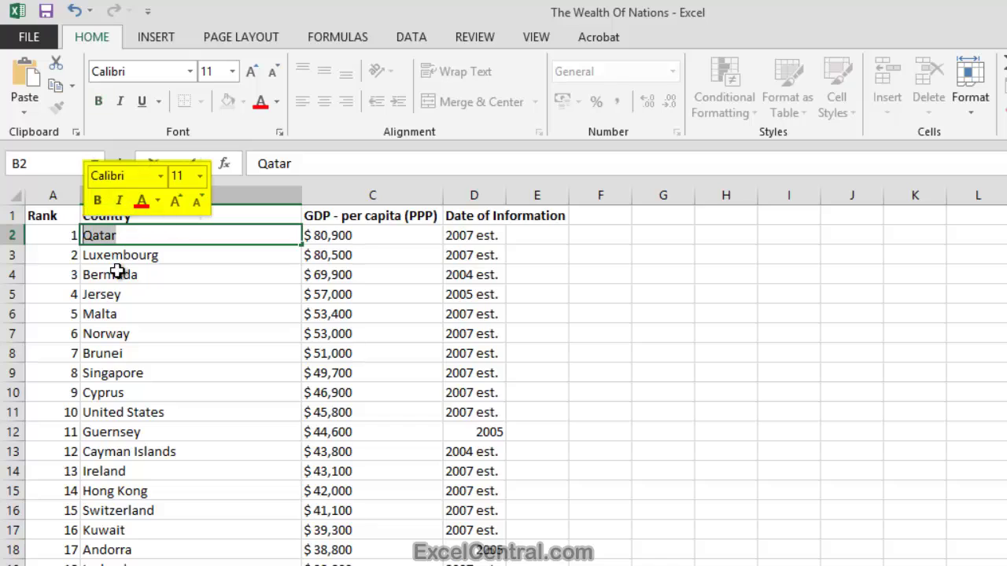
{"action": "left_click", "coordinate": [201, 176]}
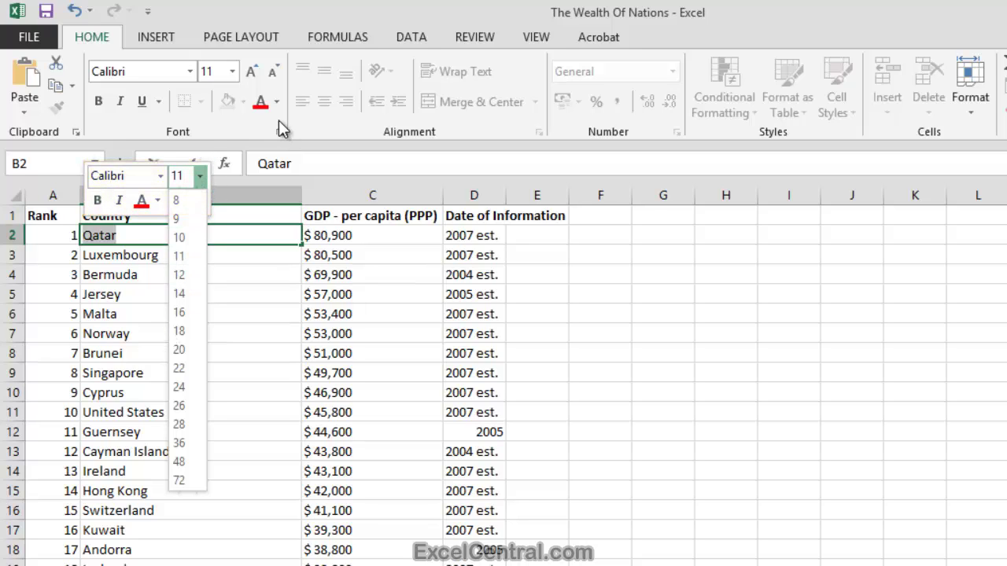
Step: Cancel the in-cell edit with Ctrl+Z and select cell G4
{"action": "key", "text": "ctrl+z"}
{"action": "left_click", "coordinate": [663, 275]}
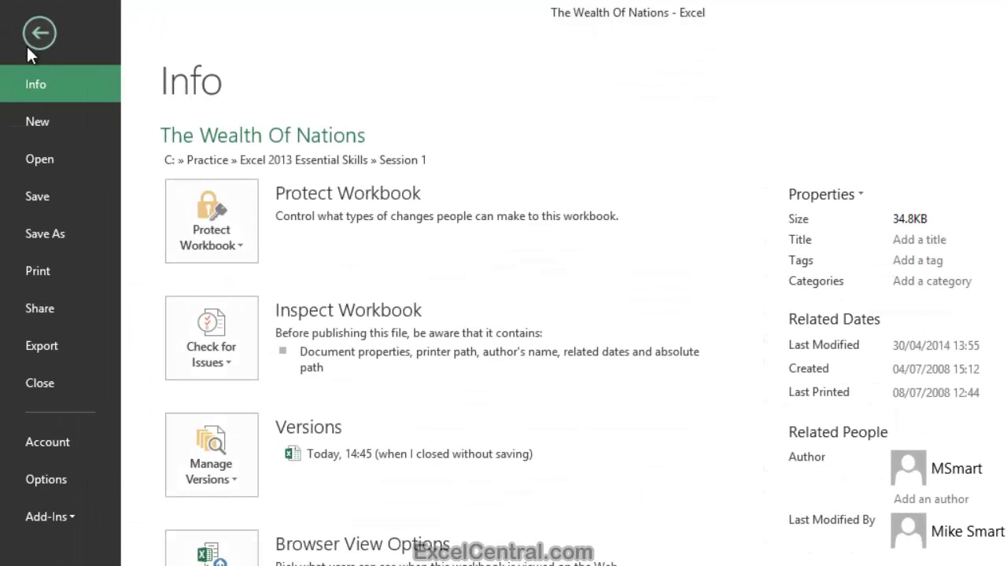
Step: In Excel Options, toggle 'Show Mini Toolbar on selection' off and back on, then confirm with OK
{"action": "left_click", "coordinate": [51, 478]}
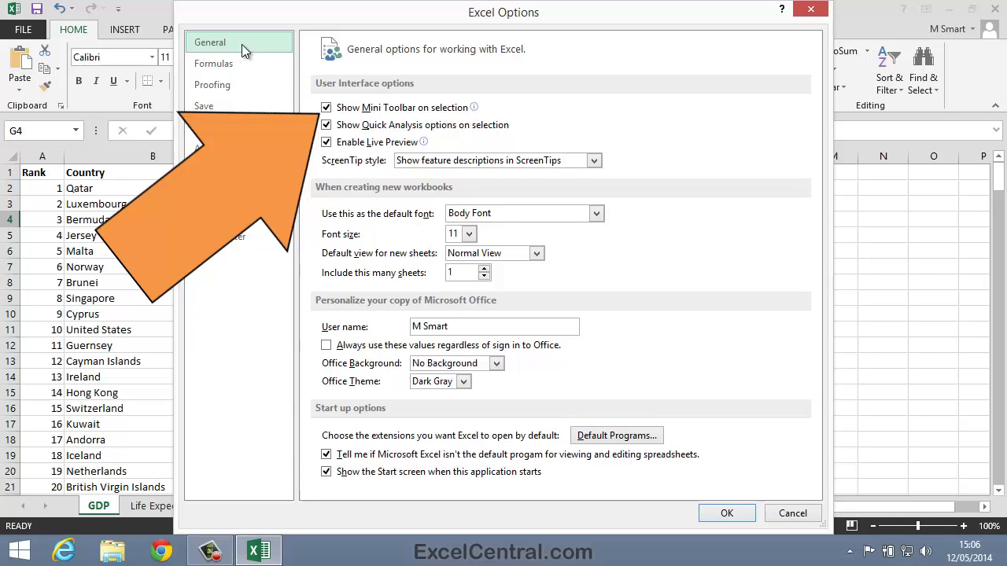
{"action": "left_click", "coordinate": [325, 108]}
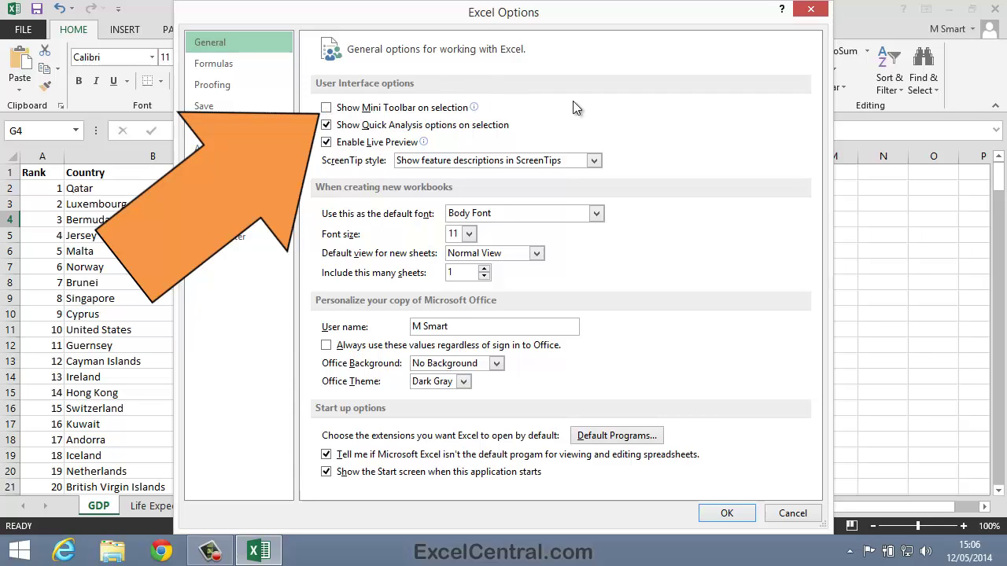
{"action": "left_click", "coordinate": [370, 107]}
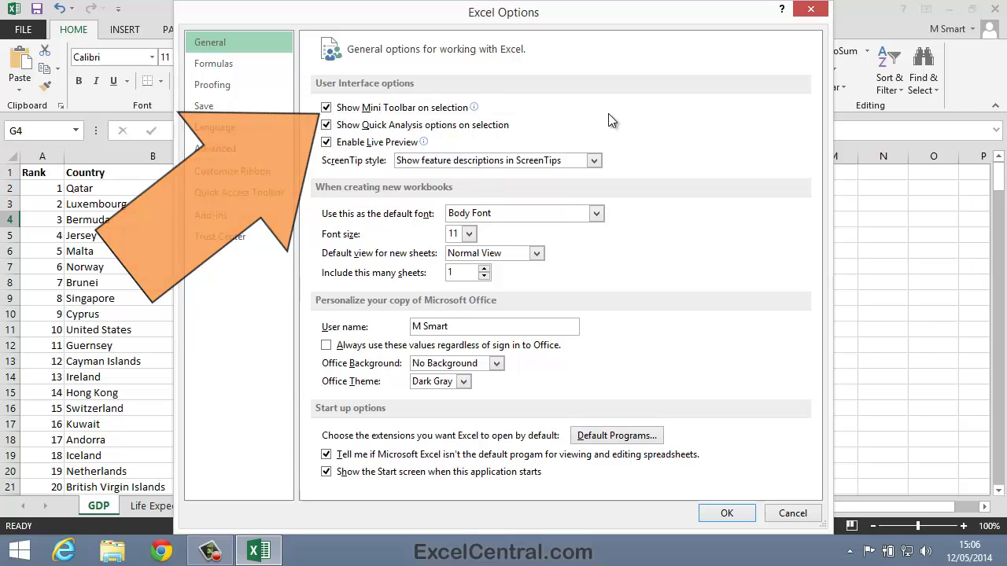
{"action": "left_click", "coordinate": [726, 514]}
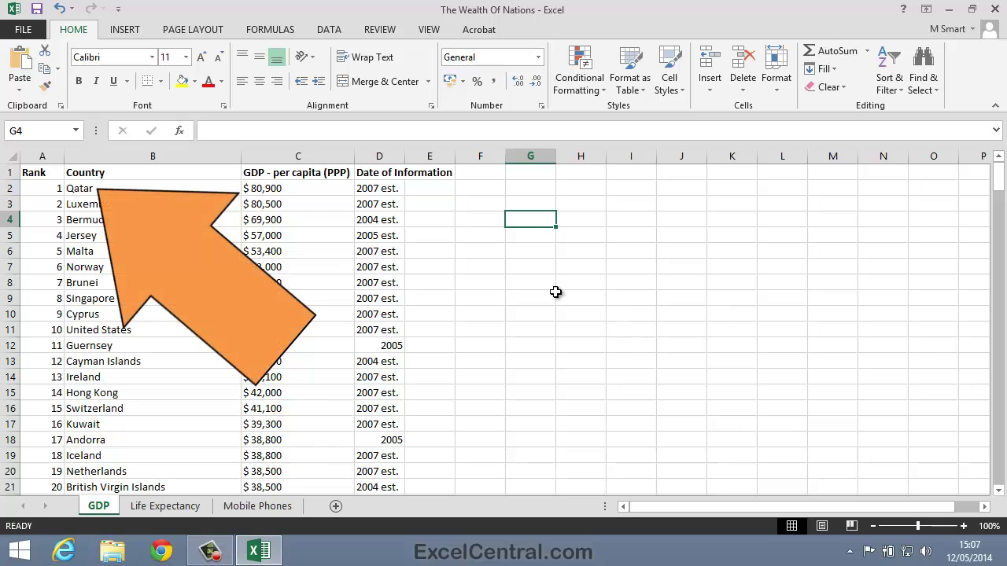
Step: Select B2 and right-click it to show the shortcut menu and Mini Toolbar
{"action": "left_click", "coordinate": [155, 195]}
{"action": "right_click", "coordinate": [157, 194]}
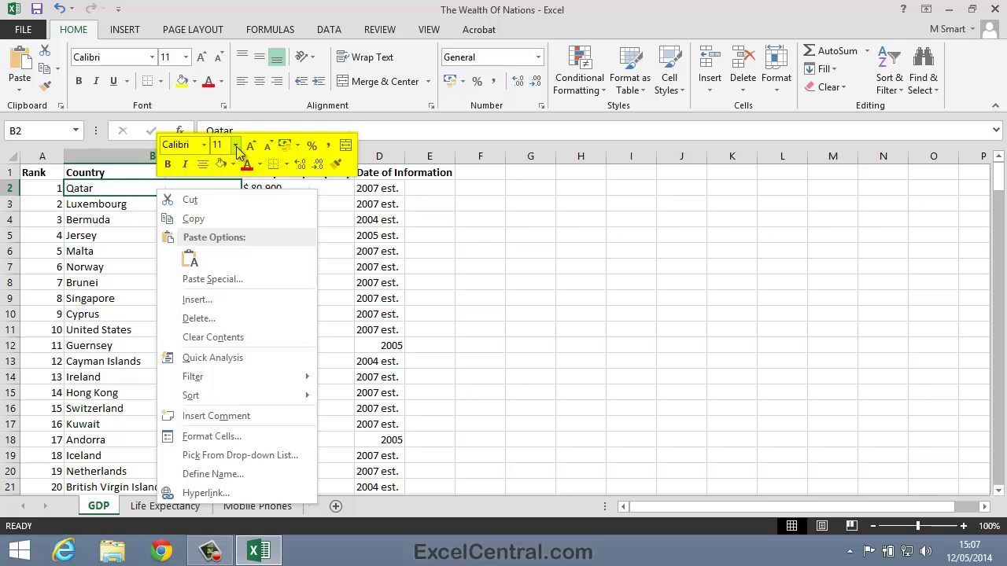
Step: Switch Qatar's font to Algerian from the Mini Toolbar, back to Calibri, then select F4
{"action": "left_click", "coordinate": [204, 146]}
{"action": "left_click", "coordinate": [204, 146]}
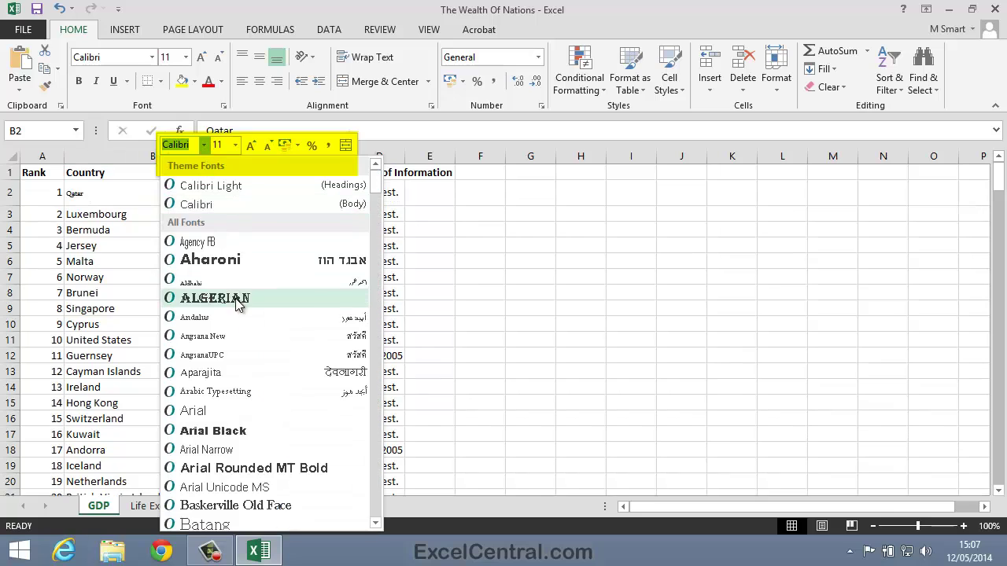
{"action": "left_click", "coordinate": [206, 297]}
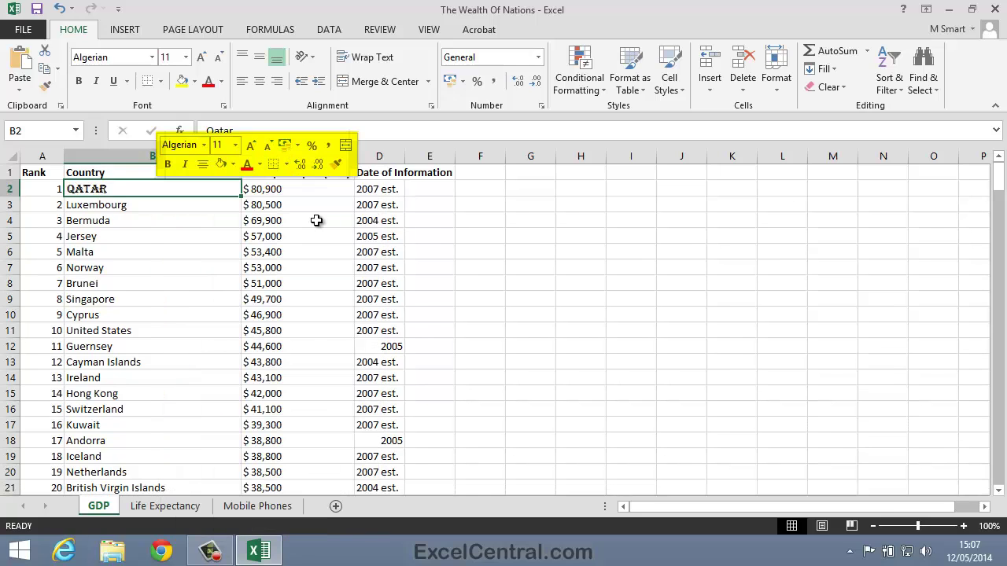
{"action": "left_click", "coordinate": [204, 145]}
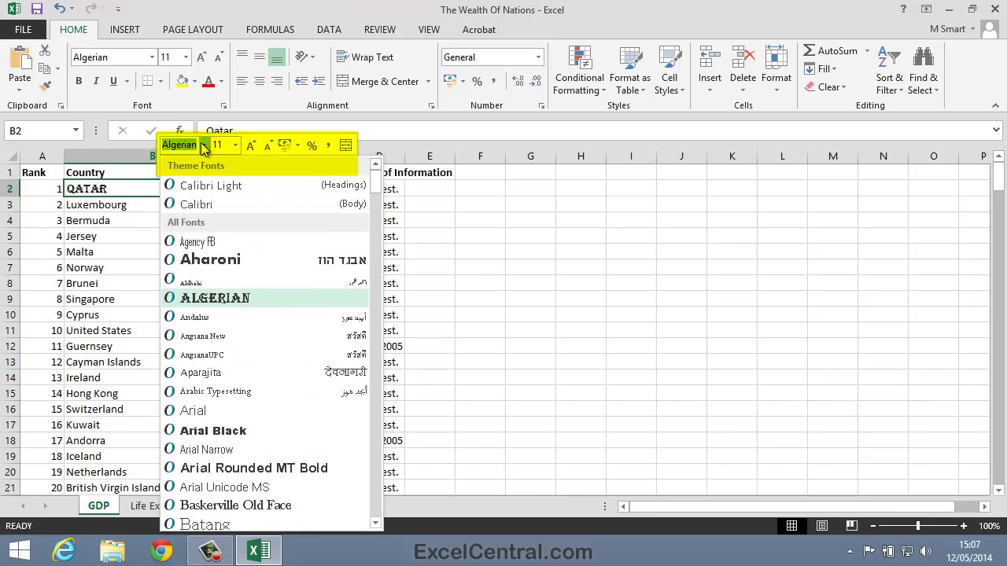
{"action": "left_click", "coordinate": [211, 202]}
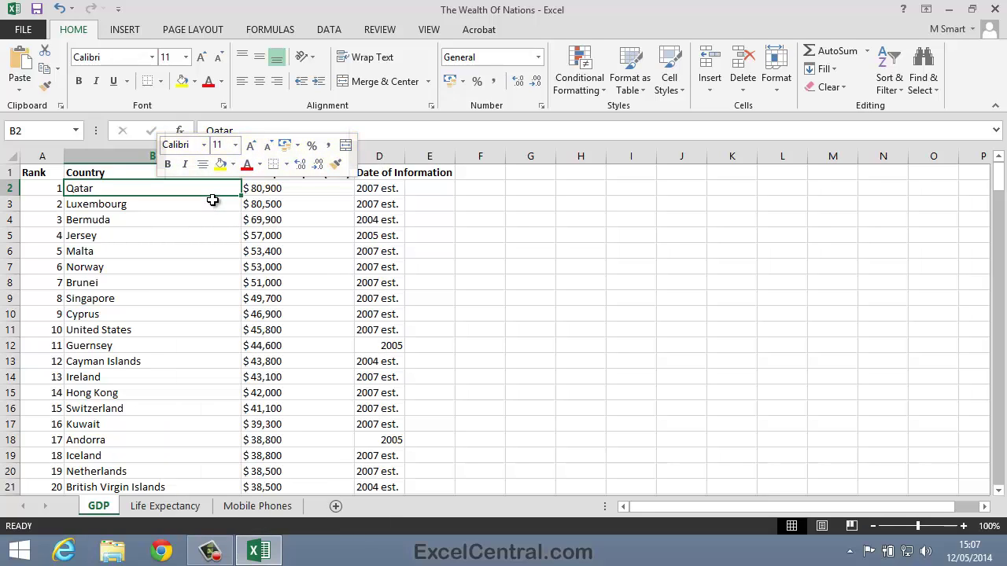
{"action": "left_click", "coordinate": [480, 219]}
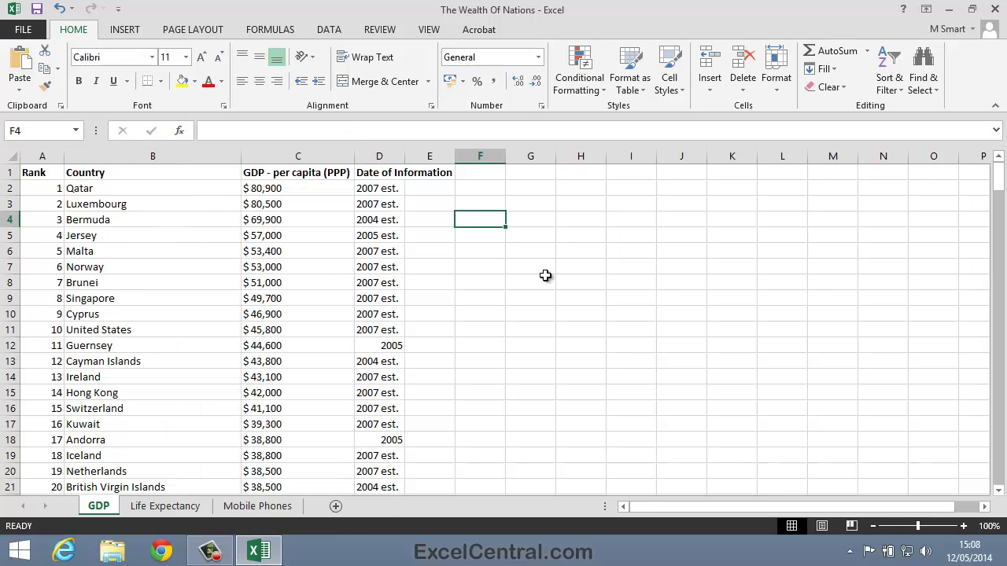